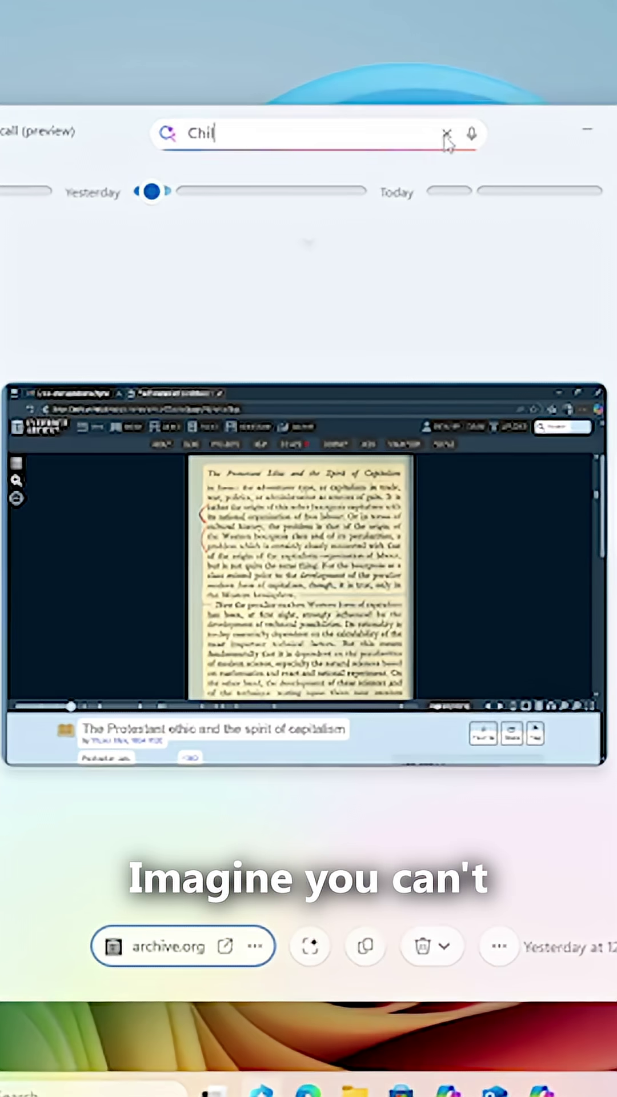
text(dren's book)
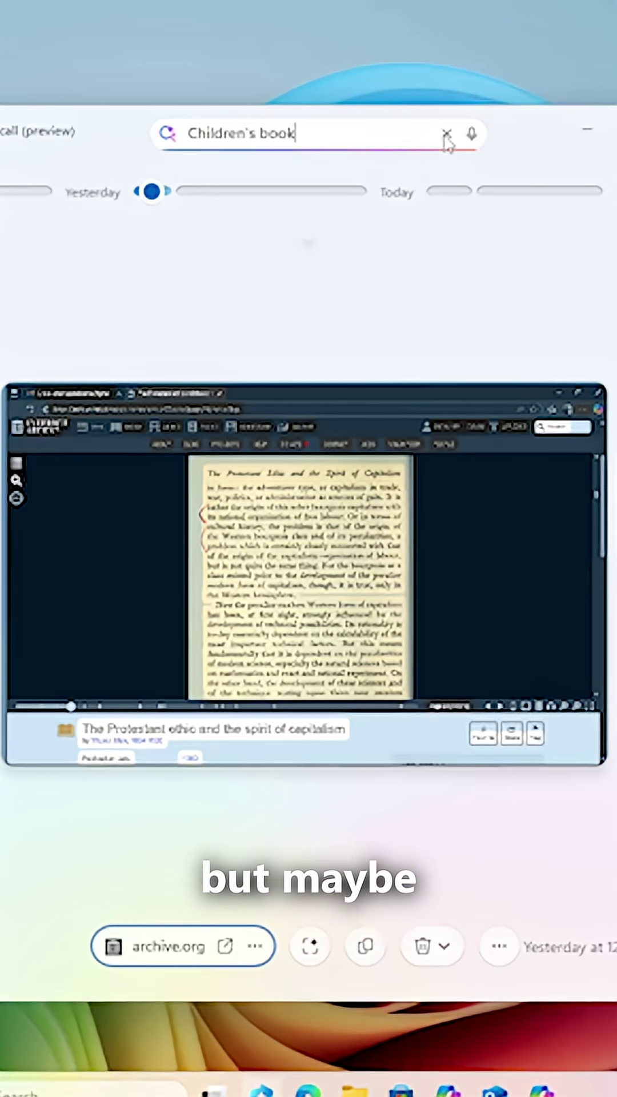
Step: Run the Recall search for "Children's book" to list text and visual matches
key(Return)
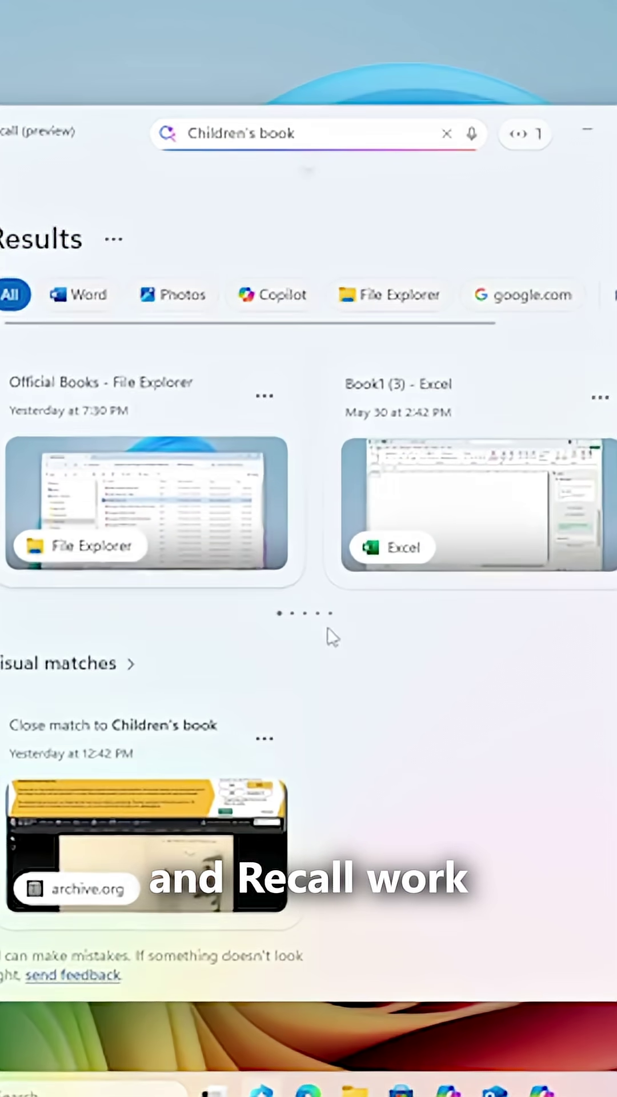
Step: Open yesterday's archive.org visual match showing the illustrated children's book page
click(225, 837)
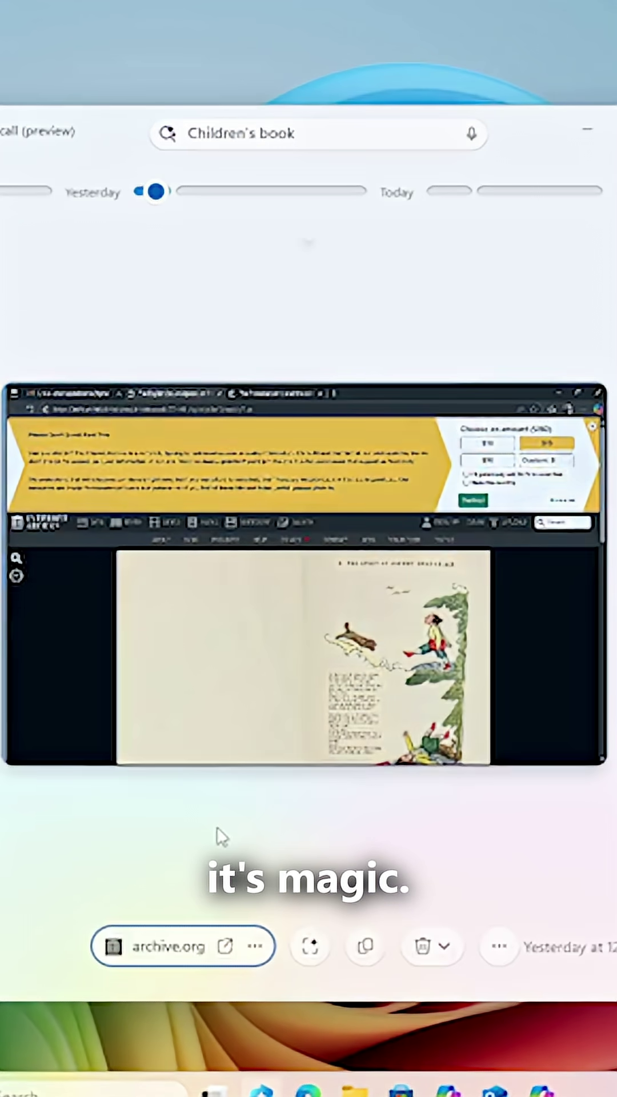